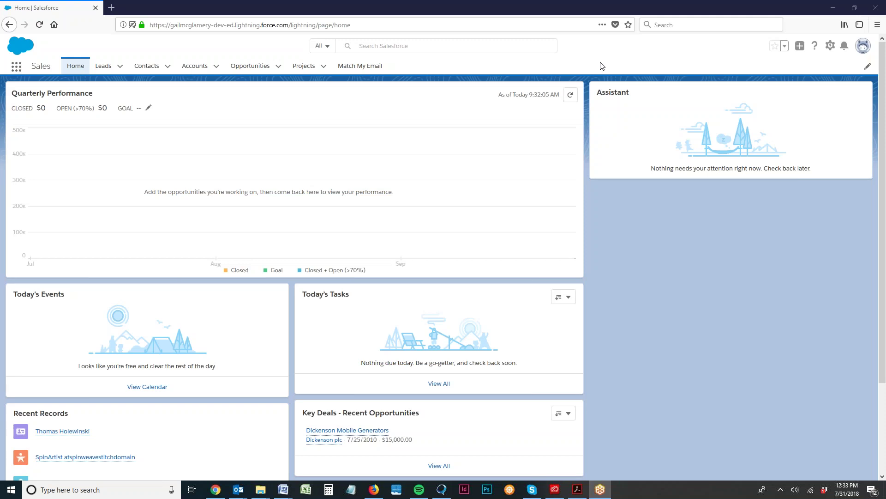
# - Open the Acme Works contact's record and review its Related, Chatter and Activity sections
pyautogui.click(147, 65)
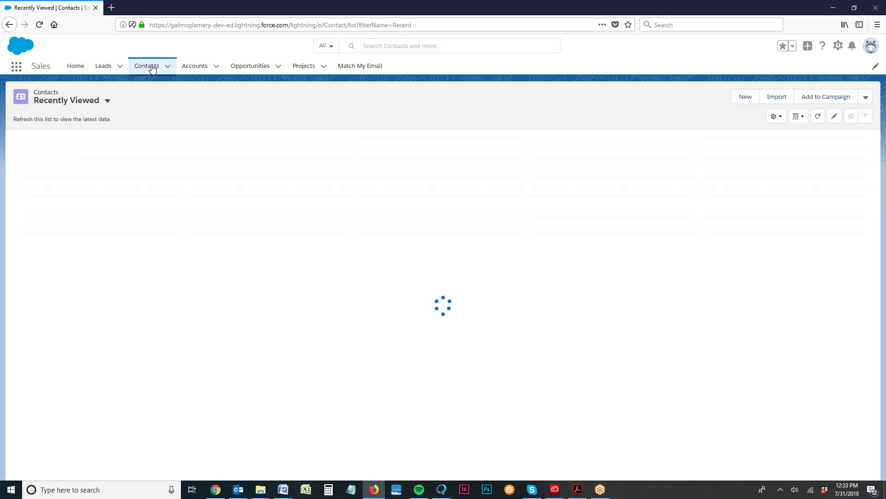
pyautogui.click(89, 156)
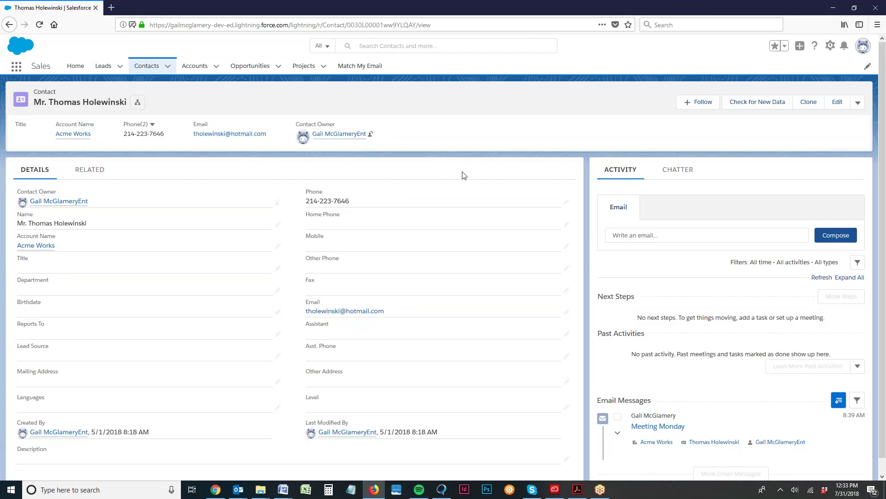
pyautogui.click(98, 173)
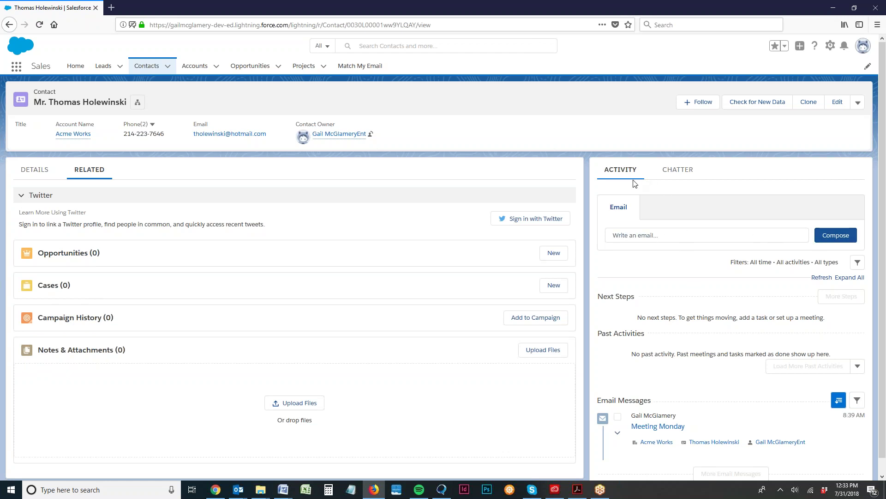
pyautogui.click(683, 175)
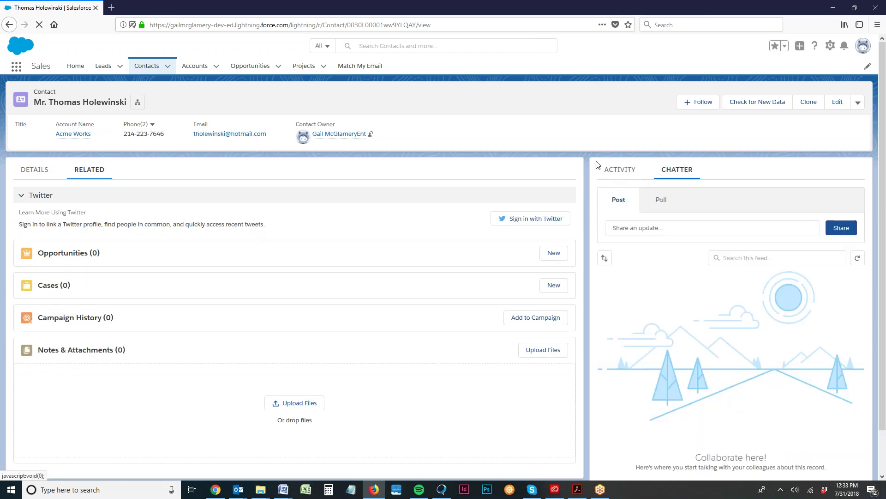
pyautogui.click(624, 177)
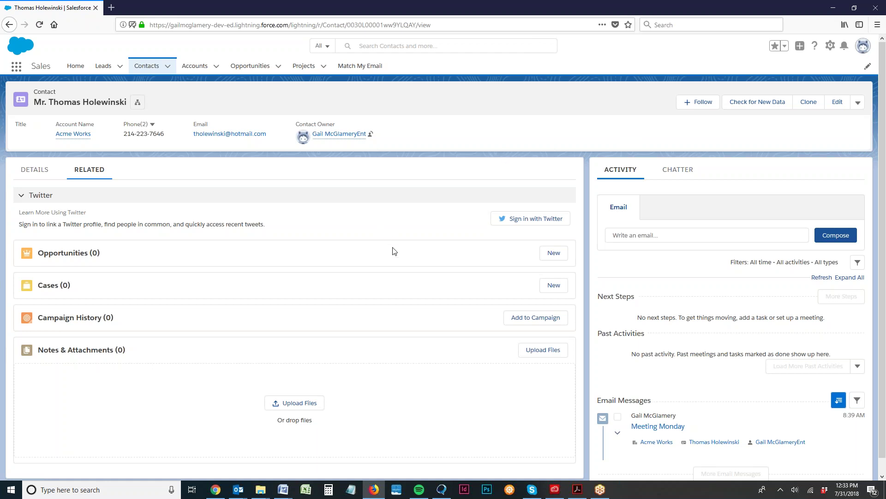
# - Open the contact record page for editing, inspect its highlights header and both tab components, and return to the record
pyautogui.click(830, 45)
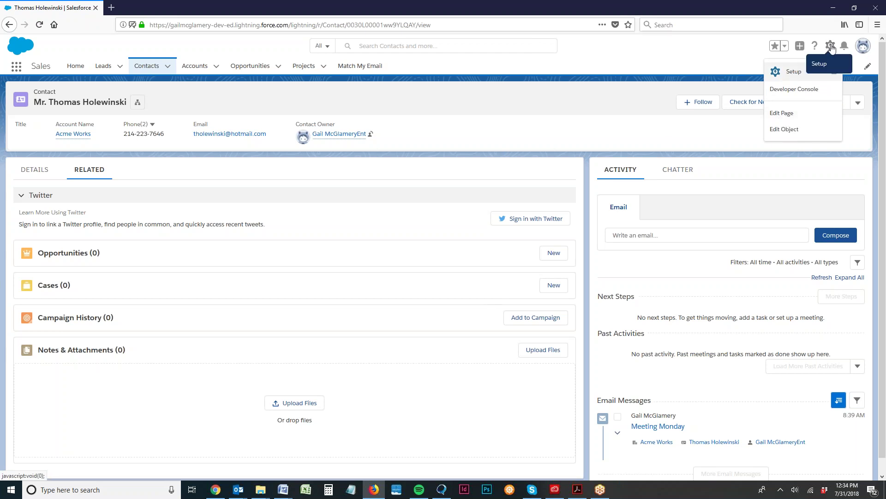
pyautogui.click(781, 113)
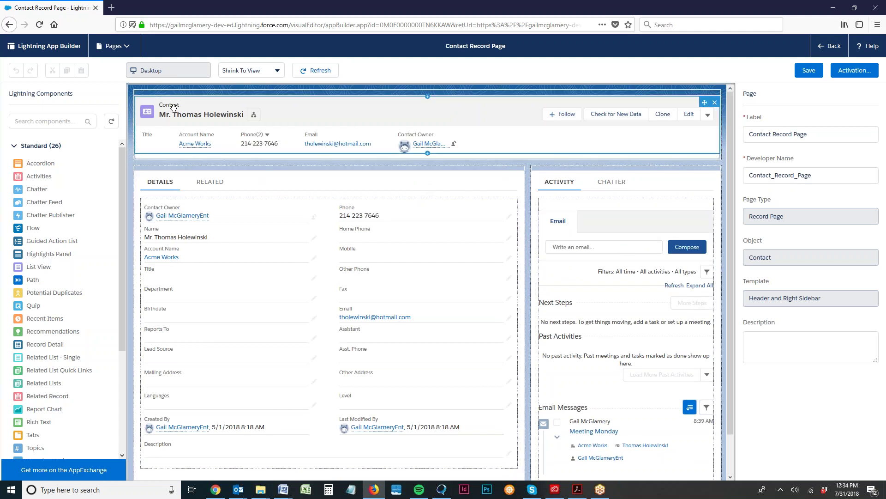
pyautogui.click(363, 112)
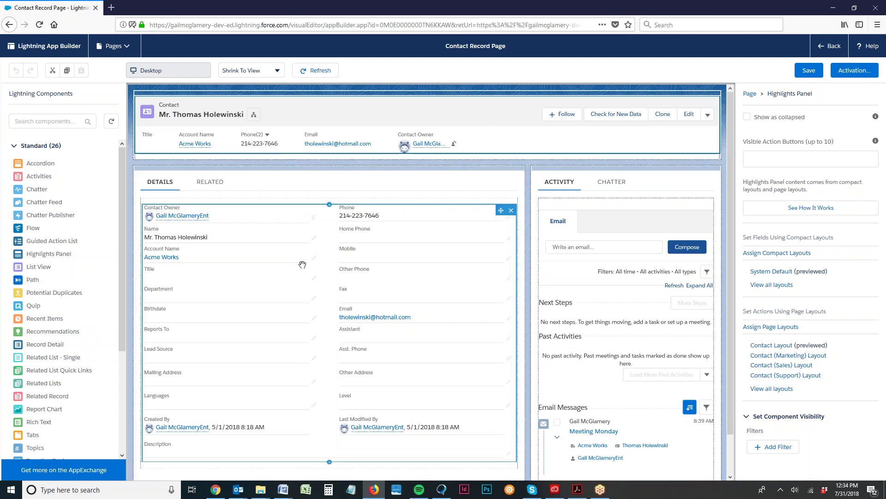
pyautogui.click(273, 184)
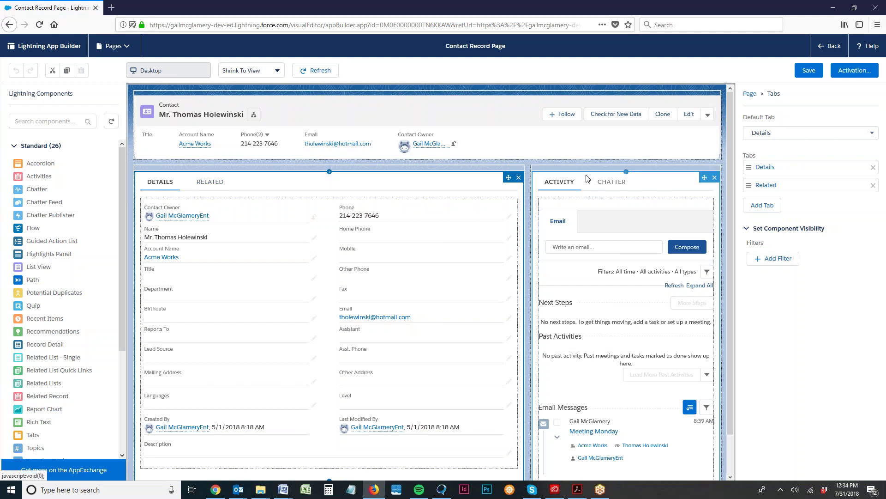
pyautogui.click(671, 189)
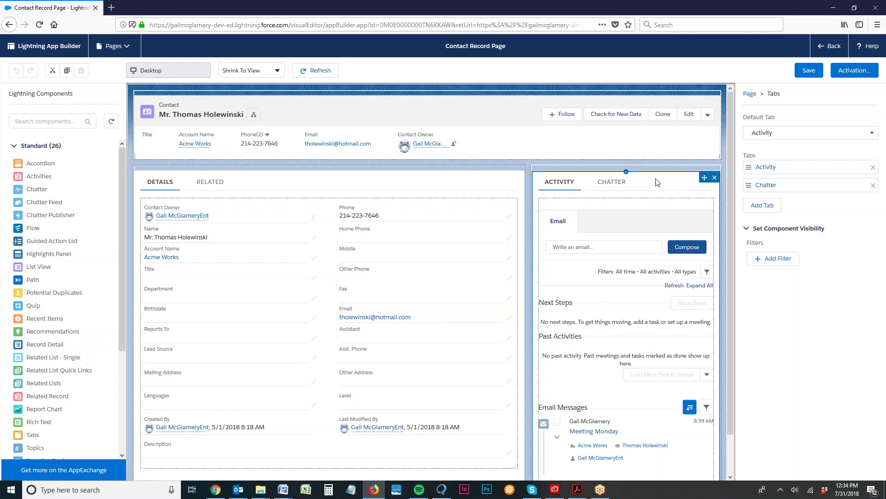
pyautogui.click(829, 46)
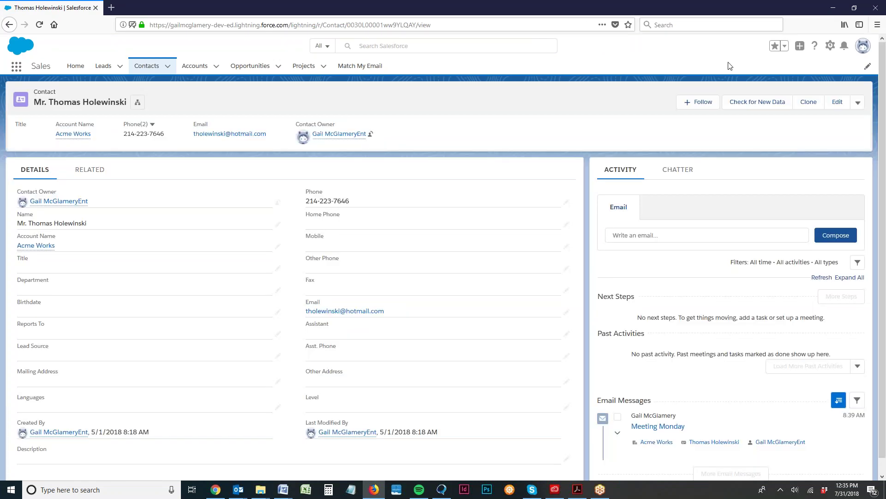
# - Go to Setup's Object Manager and list the Lightning Record Pages of the Contact object
pyautogui.click(830, 46)
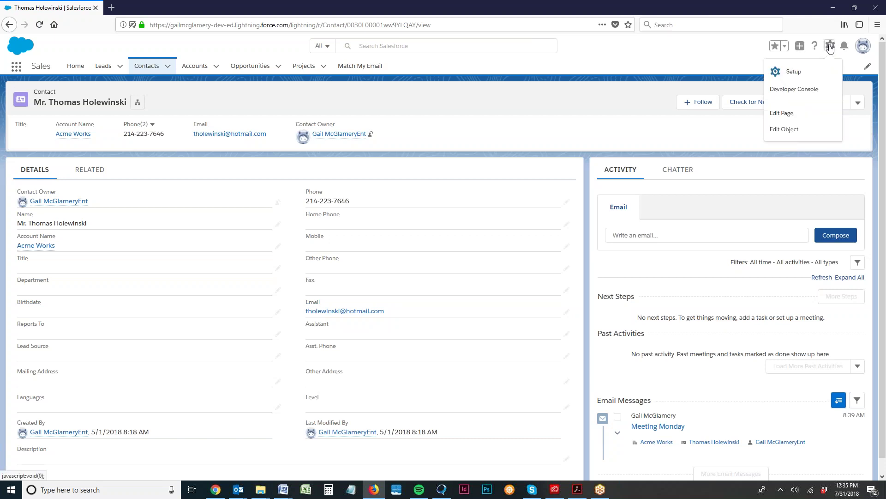
pyautogui.click(794, 71)
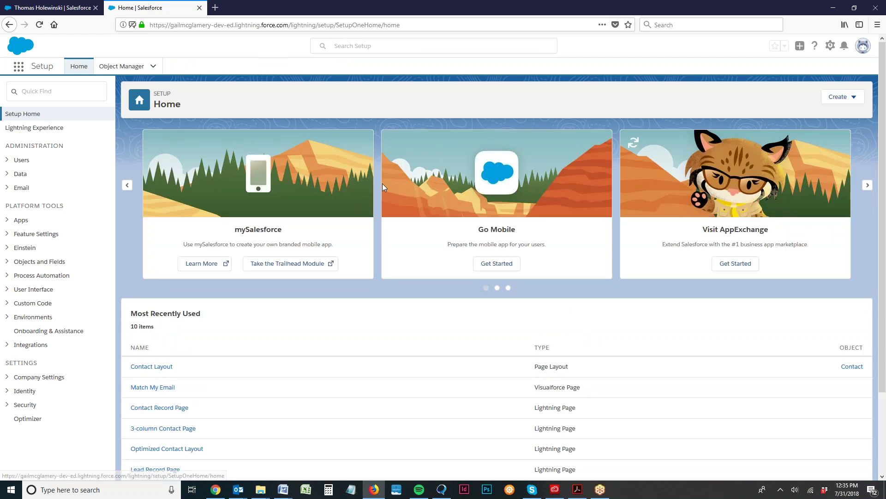
pyautogui.click(7, 262)
pyautogui.click(55, 277)
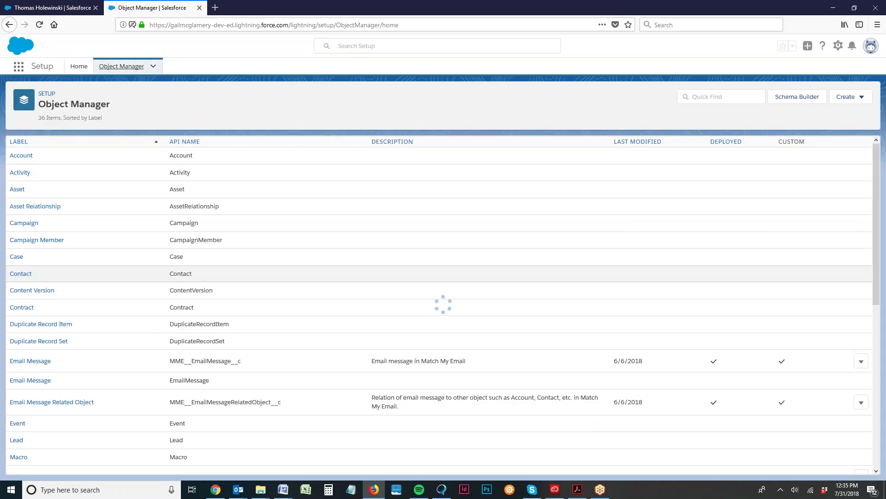
pyautogui.click(20, 274)
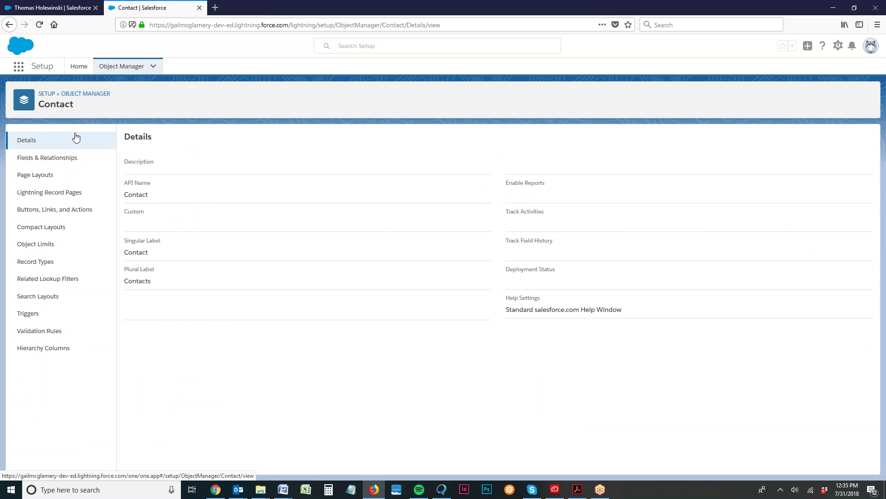
pyautogui.click(37, 194)
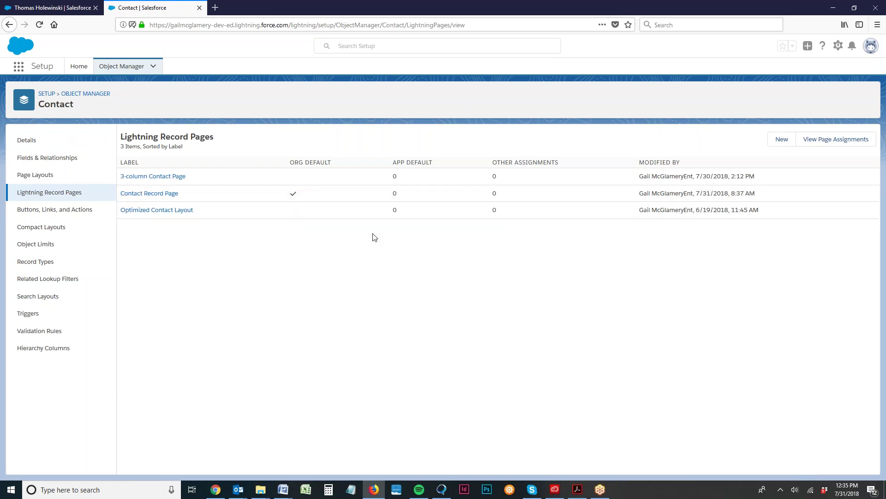
# - Start a new Lightning record page labelled "Three Column Contact Info View" for the Contact object
pyautogui.click(781, 139)
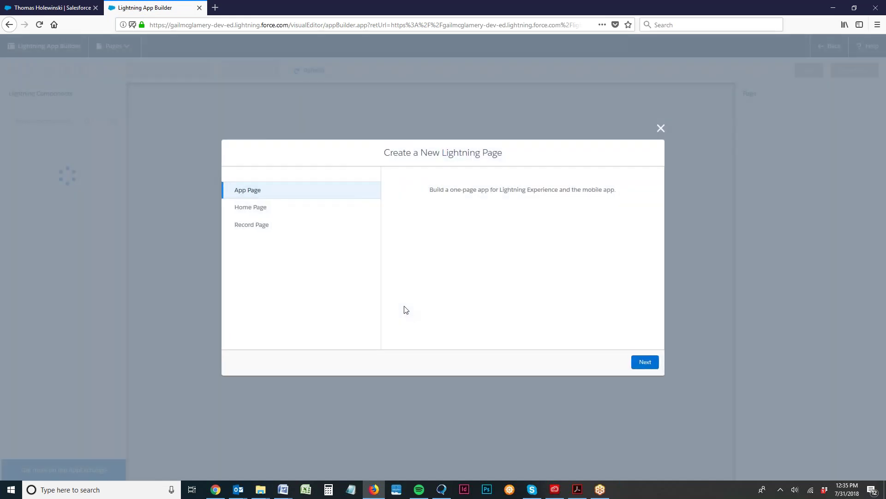
pyautogui.click(257, 226)
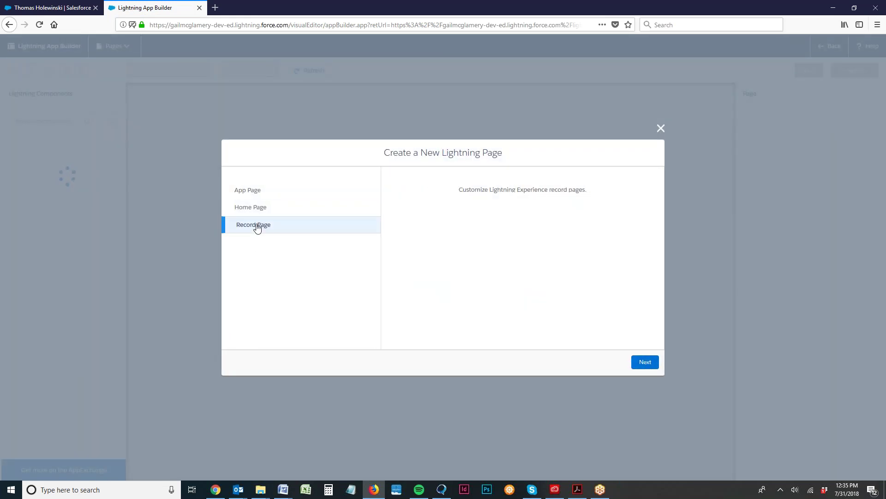
pyautogui.click(646, 363)
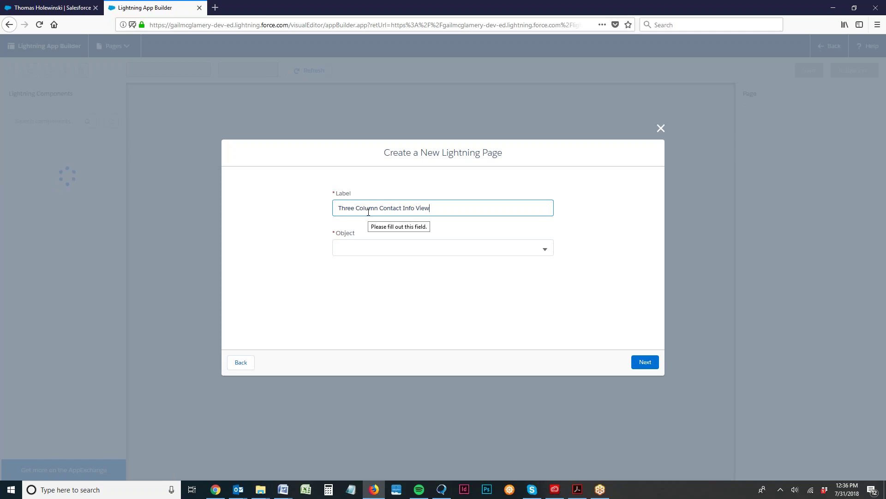
pyautogui.click(369, 249)
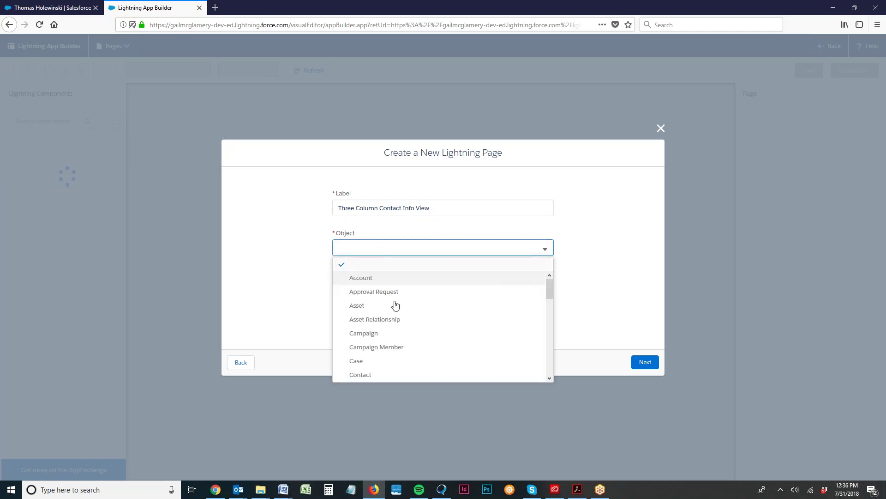
pyautogui.click(360, 374)
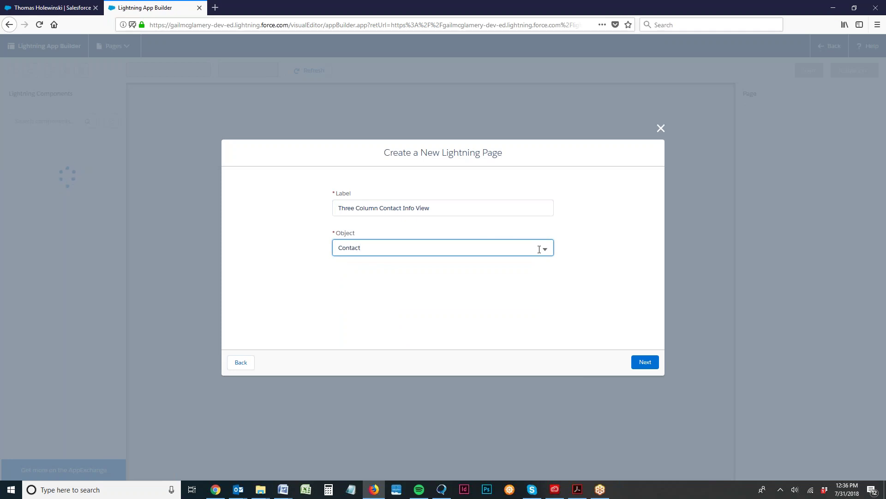
pyautogui.click(646, 362)
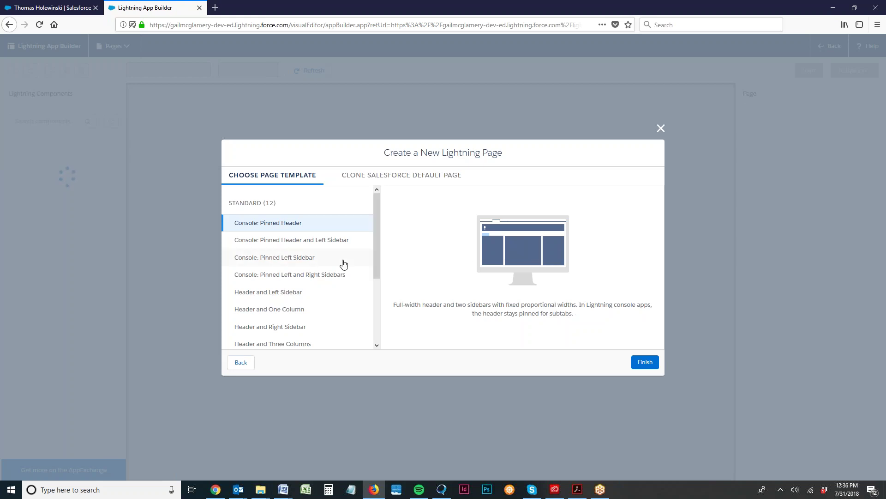
# - Preview the Header and Three Columns template, but create the page with the Console: Pinned Header template
pyautogui.click(252, 345)
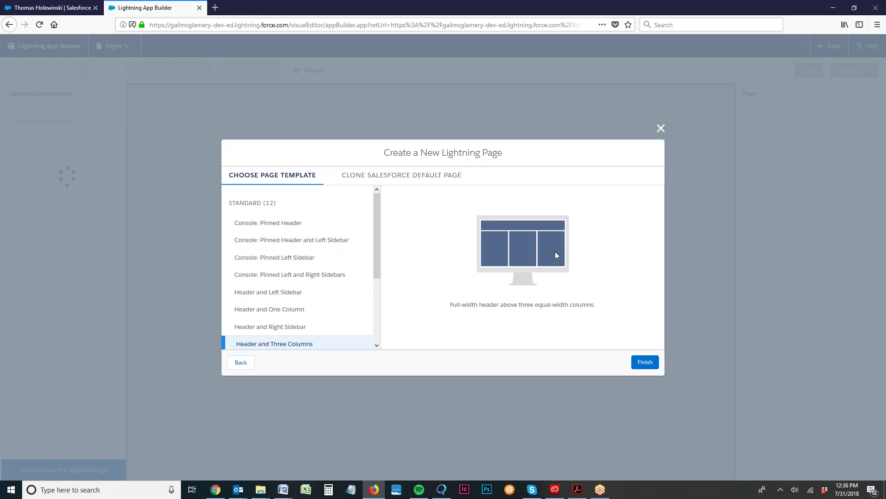
pyautogui.click(294, 225)
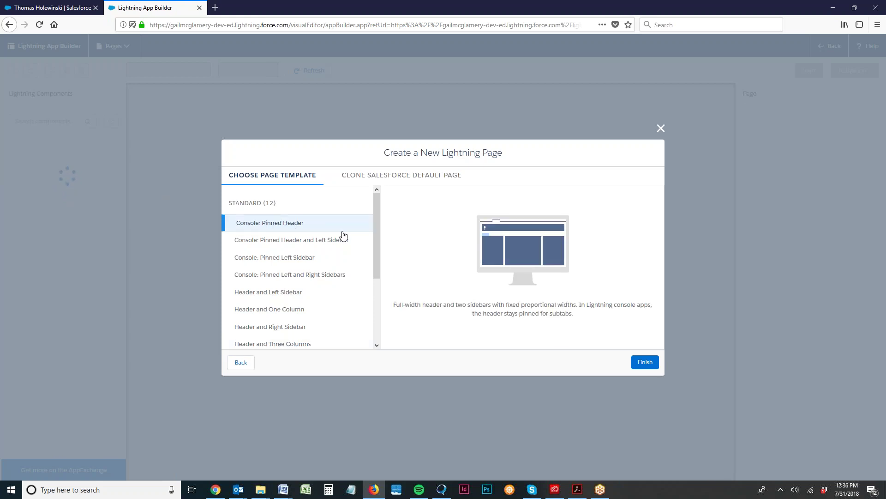
pyautogui.click(645, 362)
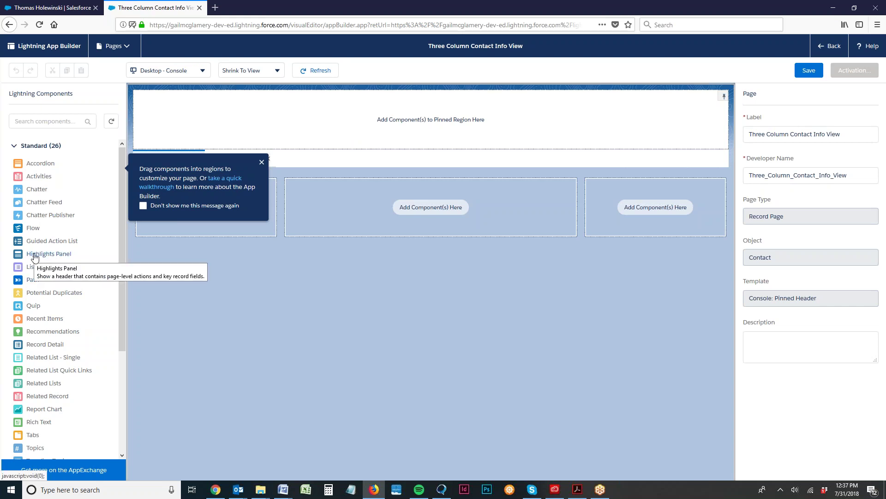
# - Add a Highlights Panel to the pinned header region and a Tabs component to each of the three columns
pyautogui.moveTo(35, 257); pyautogui.dragTo(258, 115)
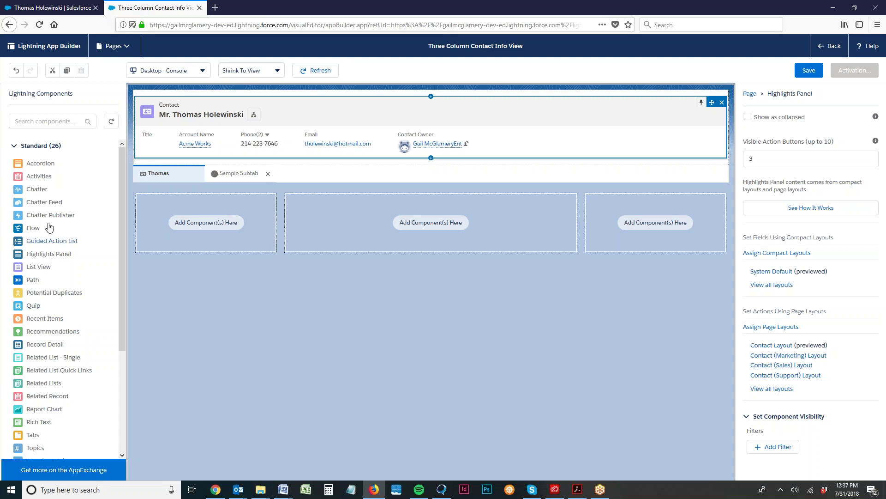
pyautogui.moveTo(124, 263); pyautogui.dragTo(118, 347)
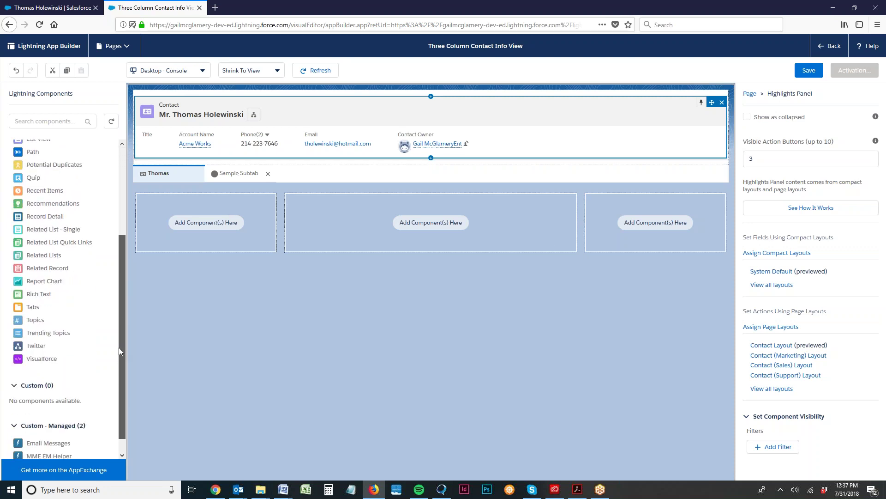
pyautogui.moveTo(29, 308); pyautogui.dragTo(158, 217)
pyautogui.moveTo(32, 307); pyautogui.dragTo(306, 212)
pyautogui.moveTo(32, 307); pyautogui.dragTo(623, 202)
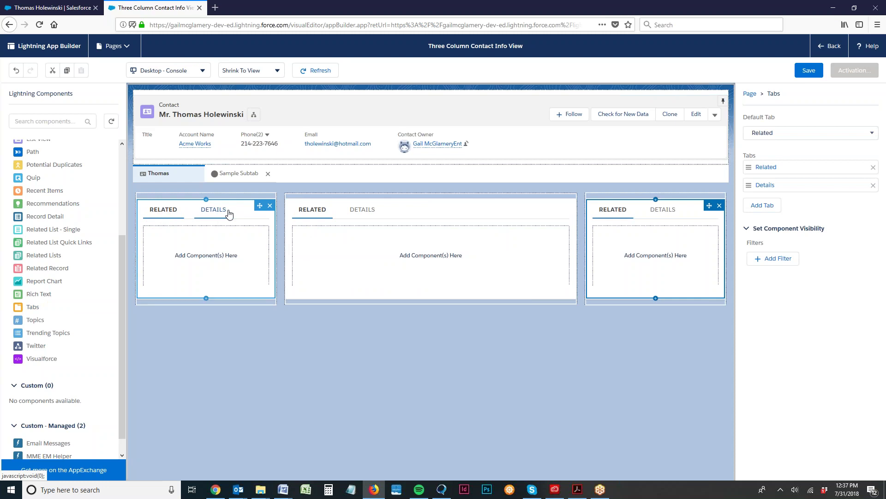
# - Reduce the page's left column tabs to Details, set as first and default, and its right column tabs to Related only
pyautogui.click(244, 212)
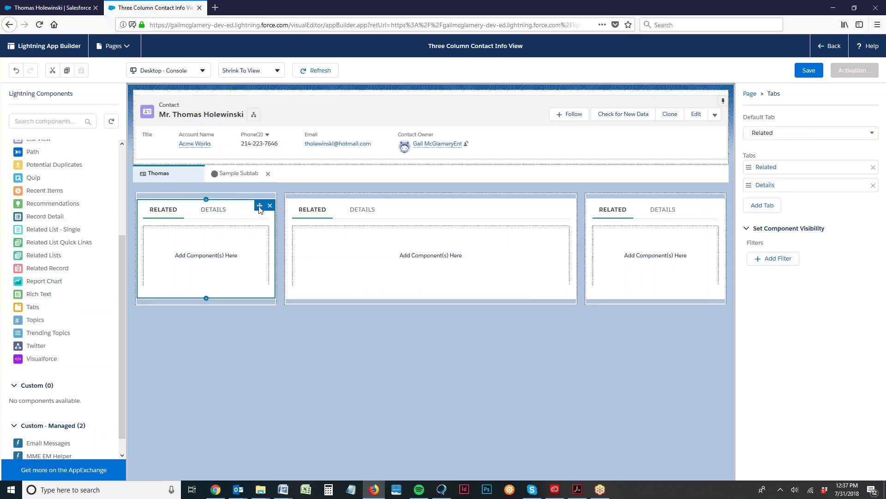
pyautogui.click(768, 134)
pyautogui.click(776, 182)
pyautogui.moveTo(768, 184); pyautogui.dragTo(766, 161)
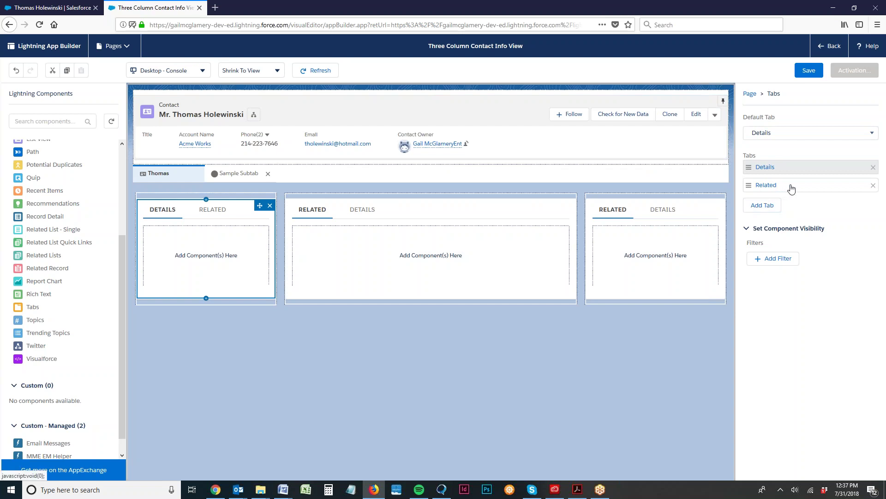
pyautogui.click(874, 186)
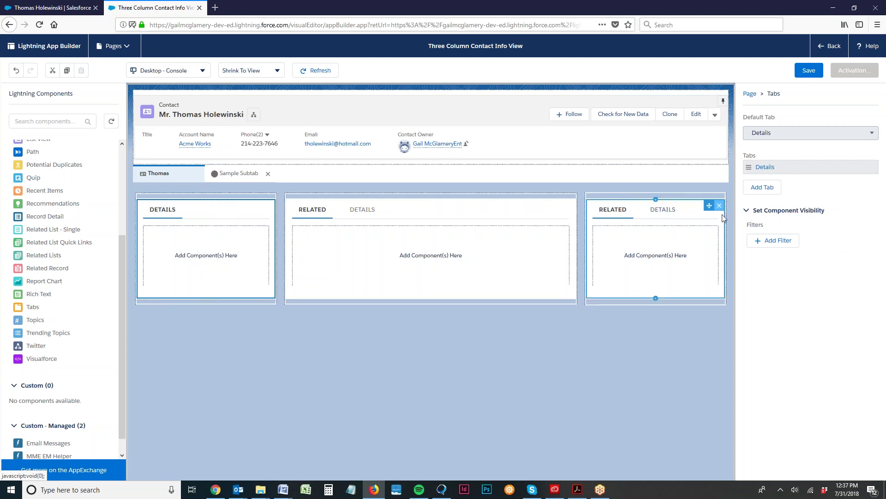
pyautogui.click(686, 218)
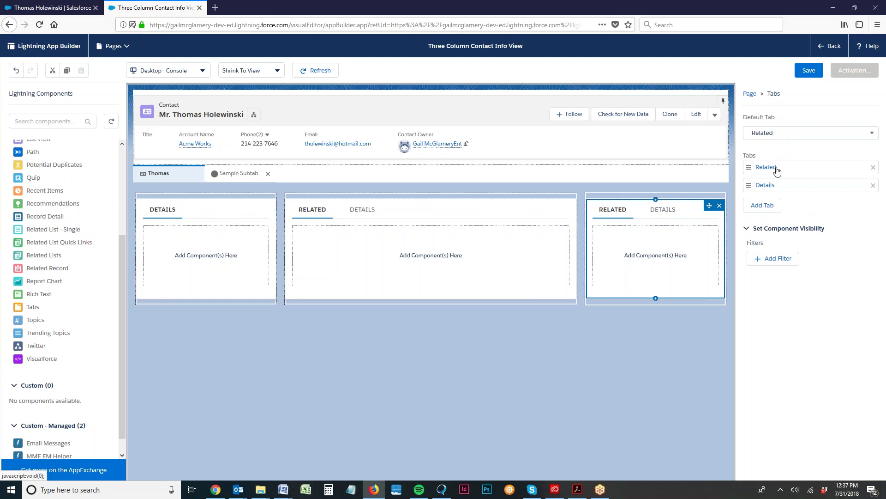
pyautogui.click(874, 186)
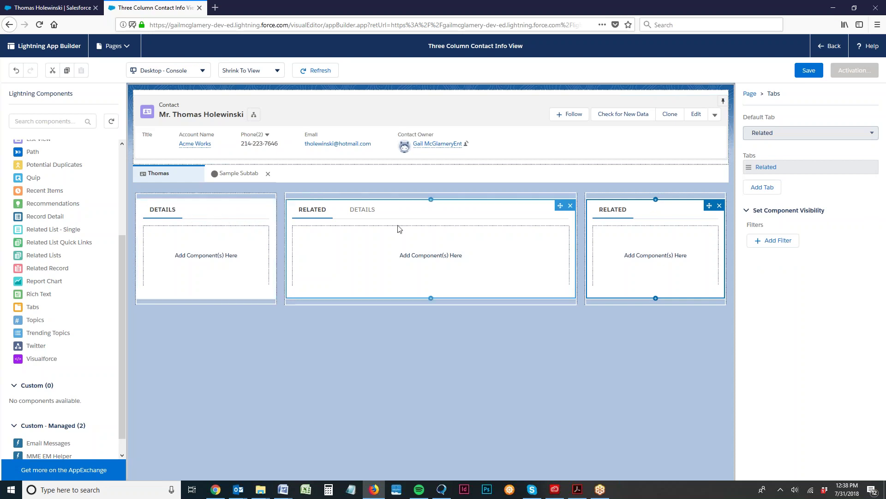
# - Add a third tab to the middle column's Tabs component and label it Activity
pyautogui.click(397, 212)
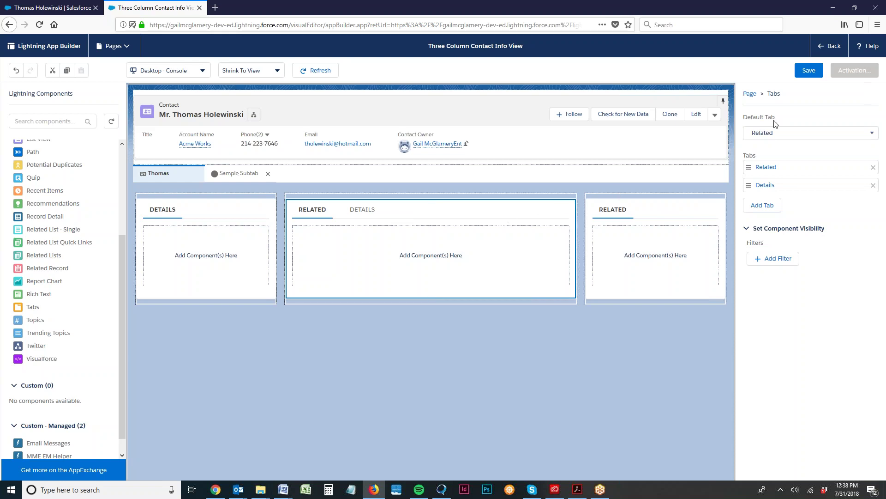
pyautogui.click(763, 208)
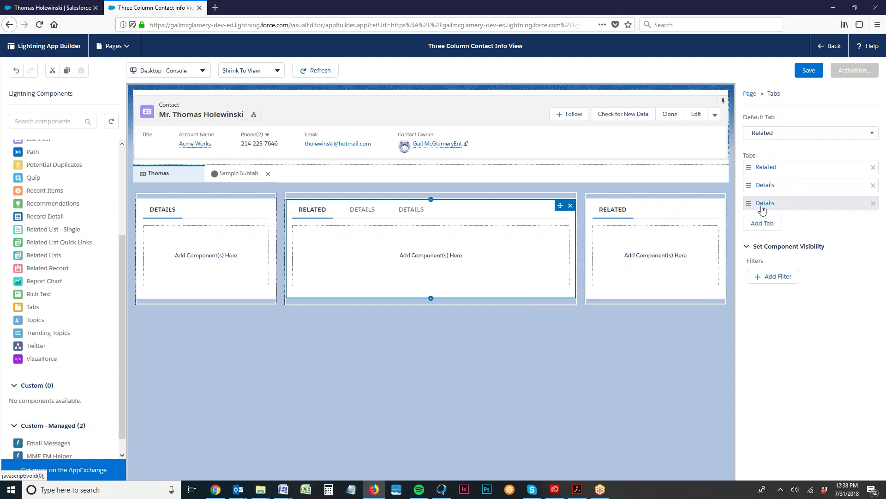
pyautogui.click(765, 204)
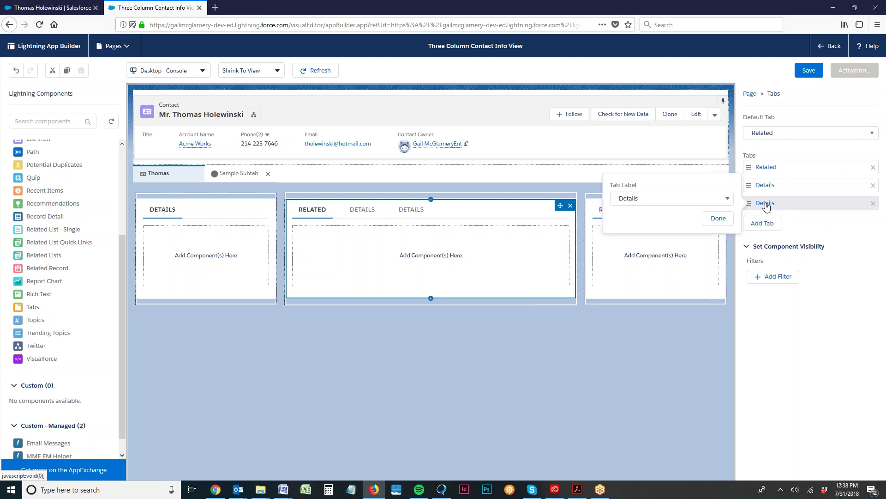
pyautogui.click(722, 199)
pyautogui.click(623, 234)
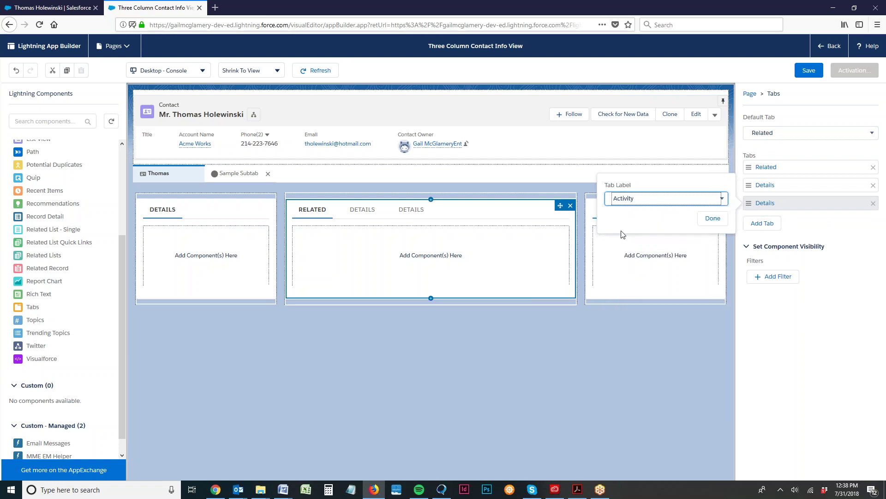
pyautogui.click(713, 219)
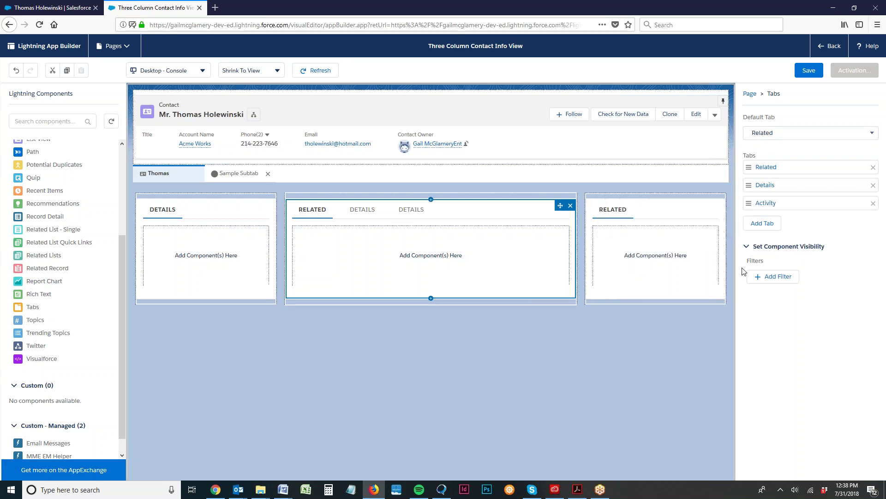
# - Make Activity the first and default tab in the middle column, and delete its Related and Details tabs
pyautogui.moveTo(769, 202); pyautogui.dragTo(766, 170)
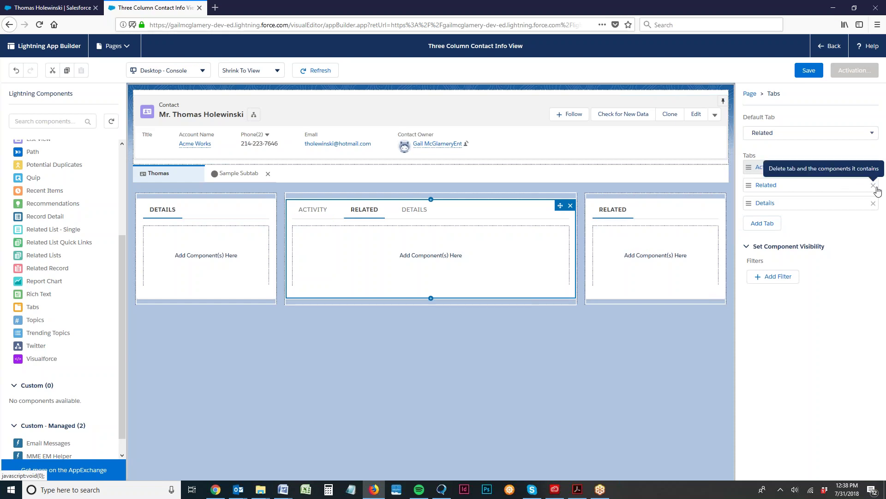
pyautogui.click(792, 133)
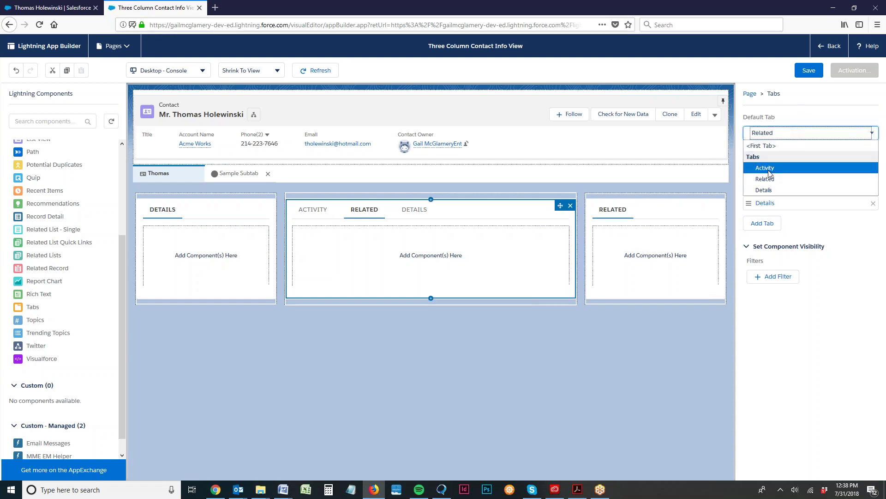
pyautogui.click(769, 169)
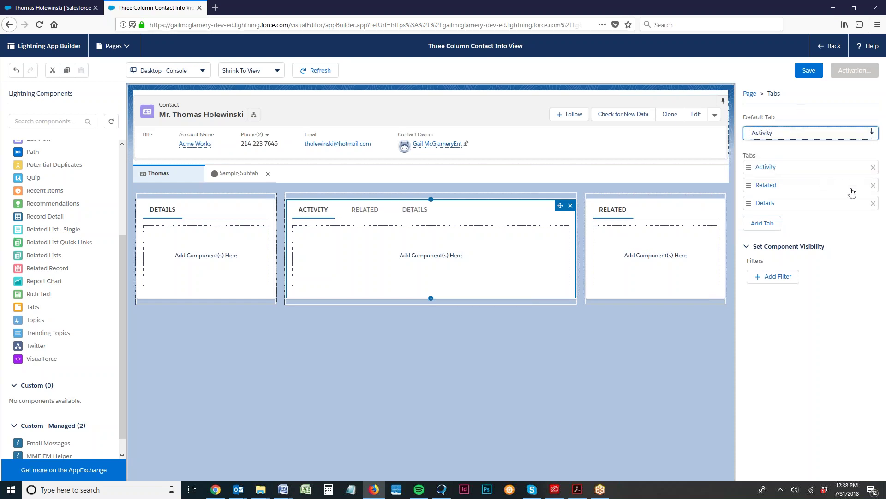
pyautogui.click(873, 186)
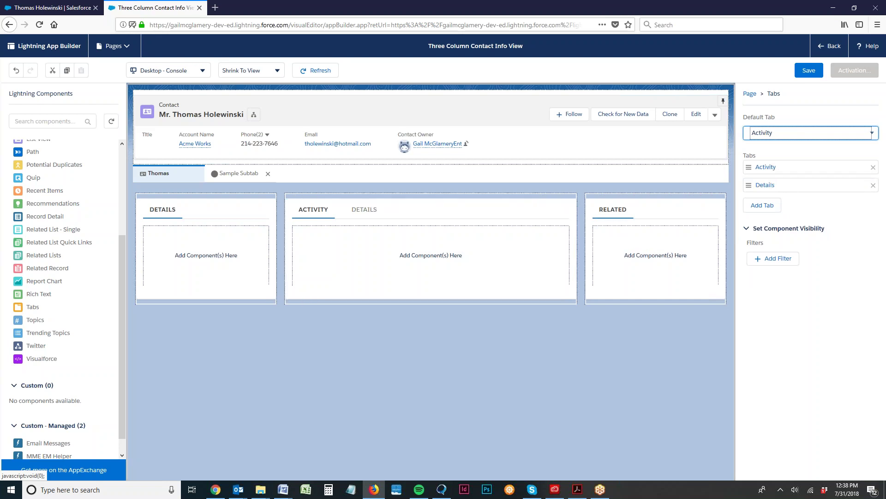
pyautogui.click(873, 186)
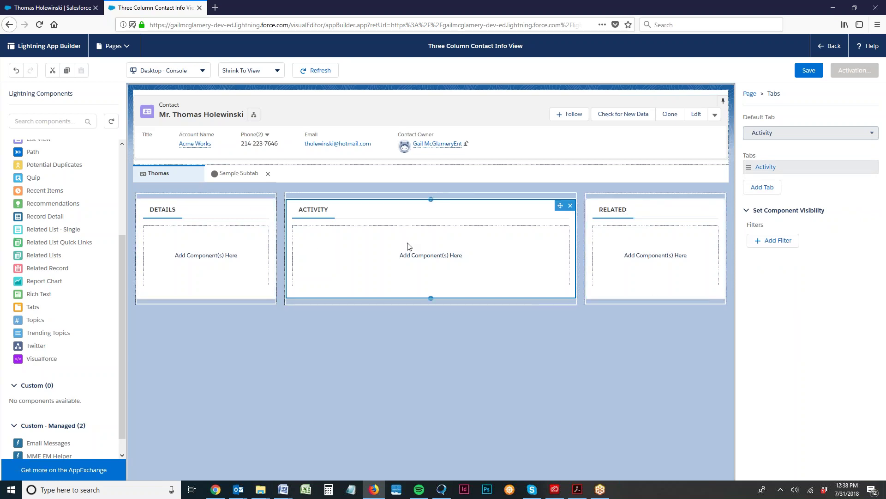
# - Place a Record Detail component in the left column's Details tab and an Activities component in the middle column's Activity tab
pyautogui.click(212, 212)
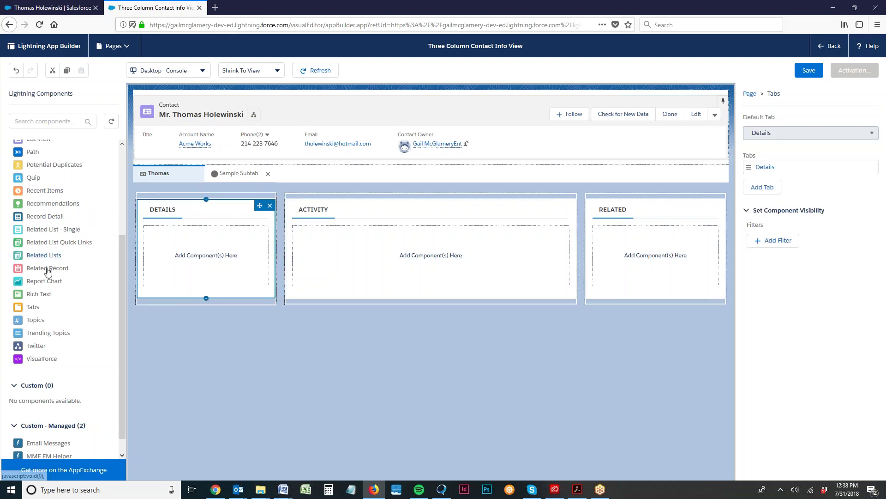
pyautogui.moveTo(43, 221); pyautogui.dragTo(162, 241)
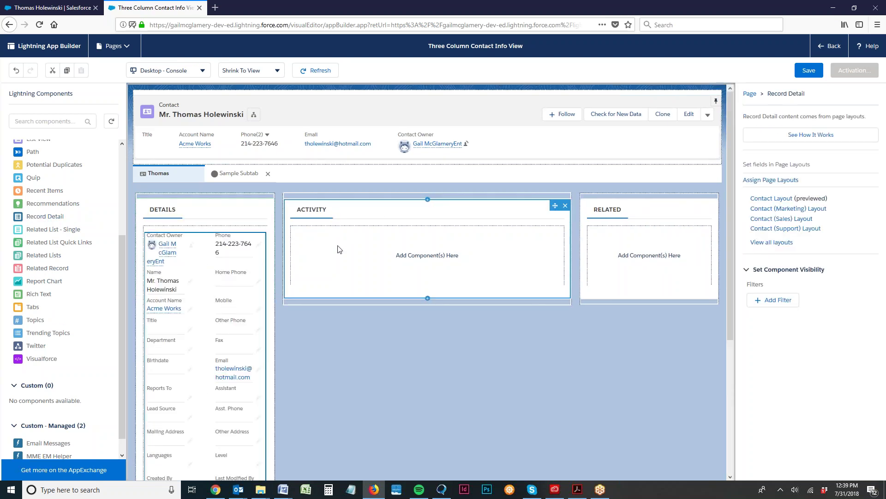
pyautogui.click(377, 212)
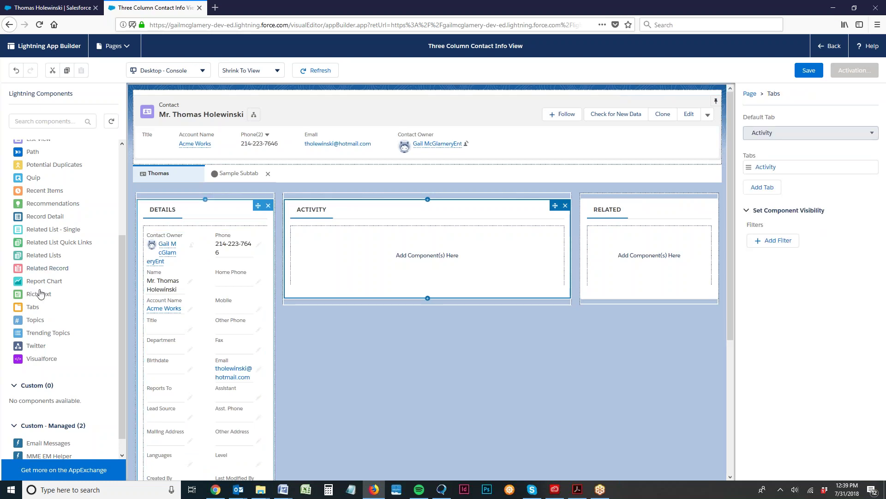
pyautogui.scroll(3, 97, 303)
pyautogui.scroll(1, 96, 302)
pyautogui.moveTo(35, 181); pyautogui.dragTo(370, 250)
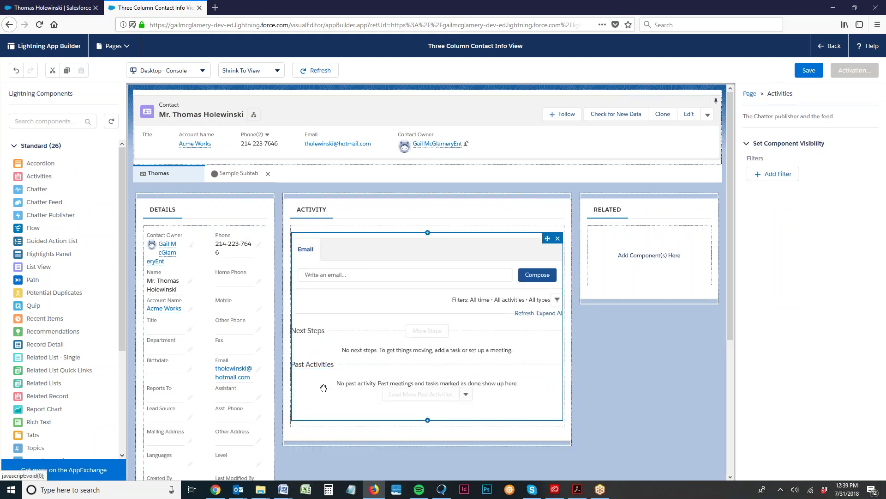
# - Add the Email Messages component below Activities in the middle column and Related Lists to the right column's Related tab
pyautogui.moveTo(121, 242); pyautogui.dragTo(118, 350)
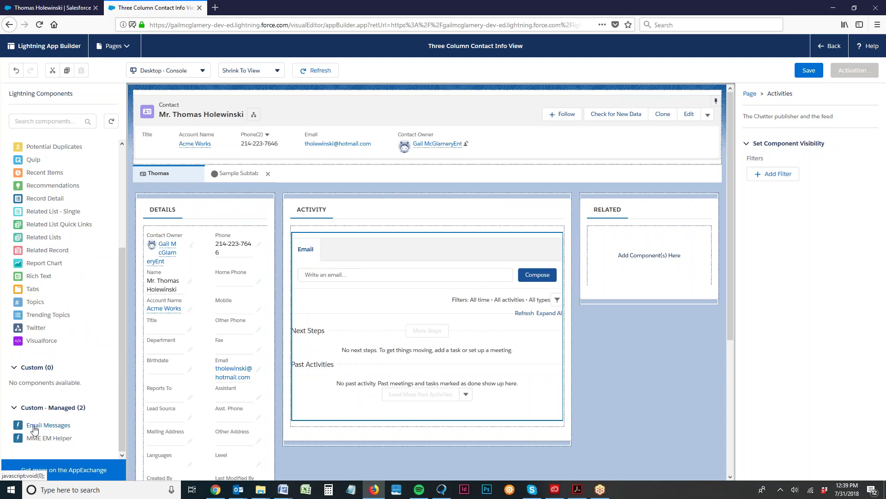
pyautogui.moveTo(34, 429); pyautogui.dragTo(328, 419)
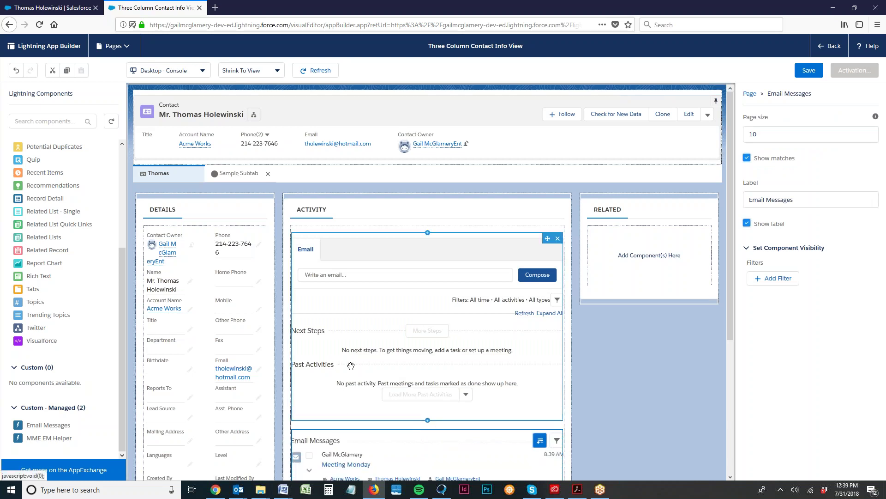
pyautogui.scroll(-3, 351, 364)
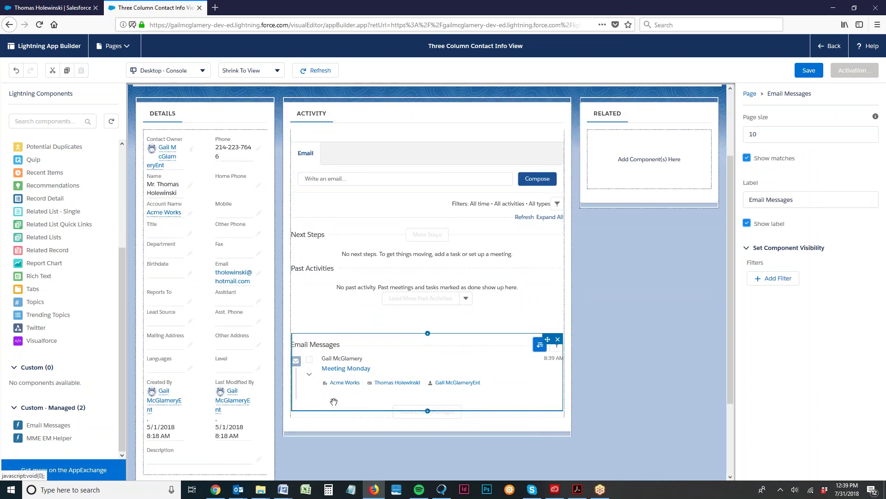
pyautogui.scroll(3, 375, 403)
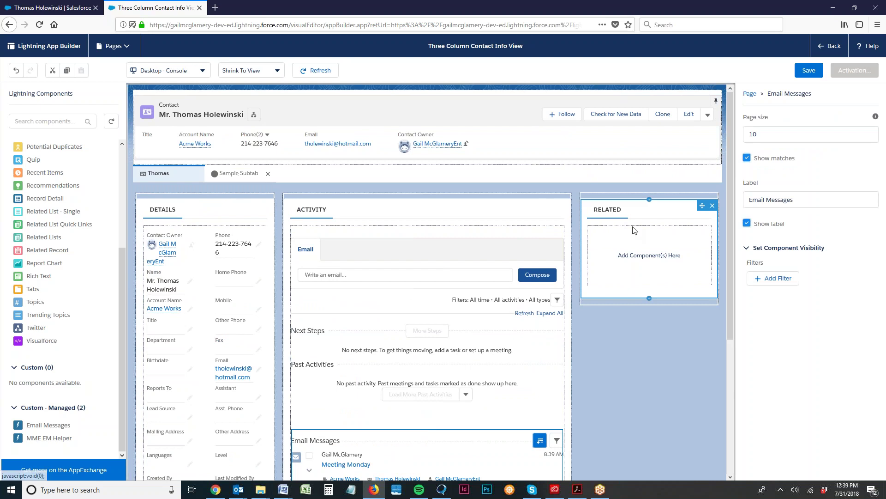
pyautogui.moveTo(122, 313); pyautogui.dragTo(121, 231)
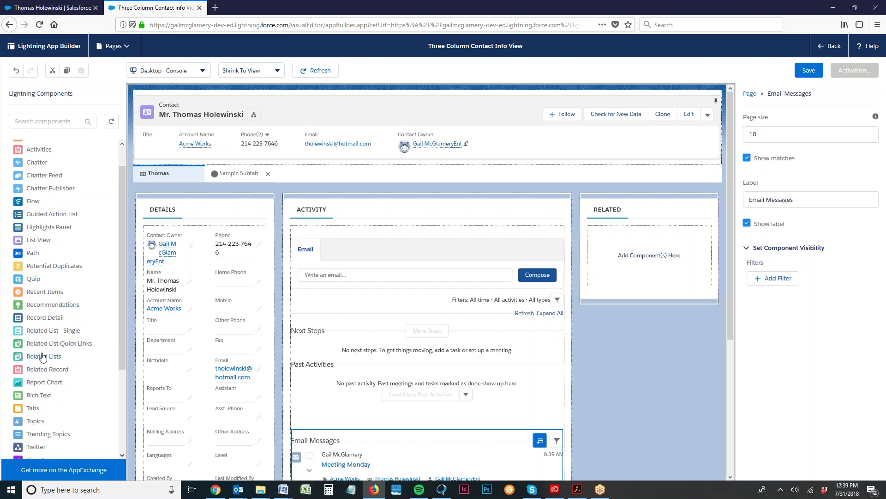
pyautogui.moveTo(31, 361); pyautogui.dragTo(600, 240)
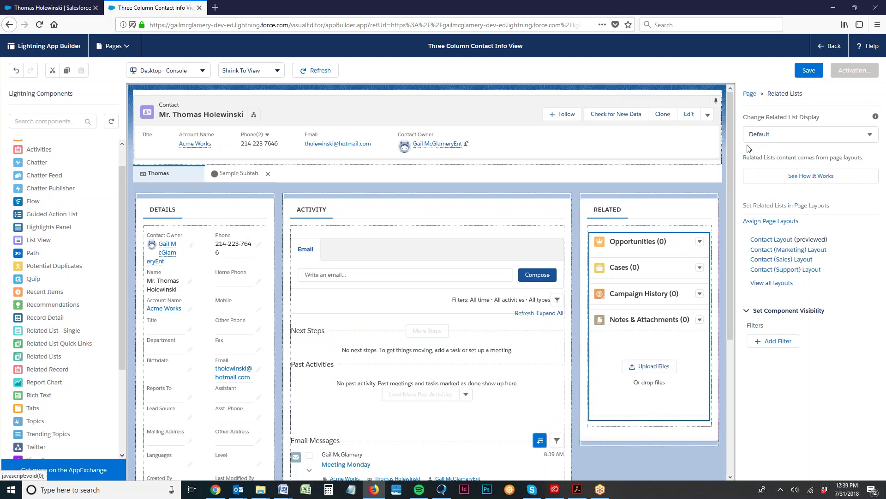
# - Save the record page and activate it as the org default for Contact records
pyautogui.click(813, 74)
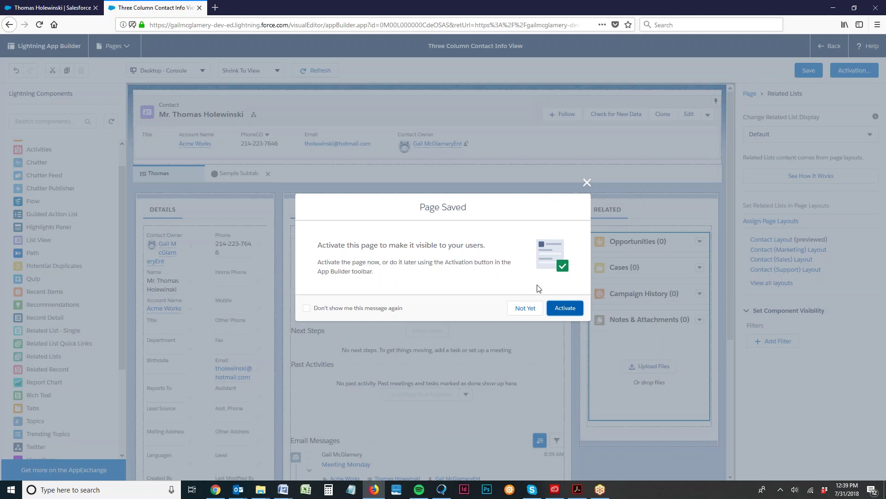
pyautogui.click(568, 306)
pyautogui.click(470, 231)
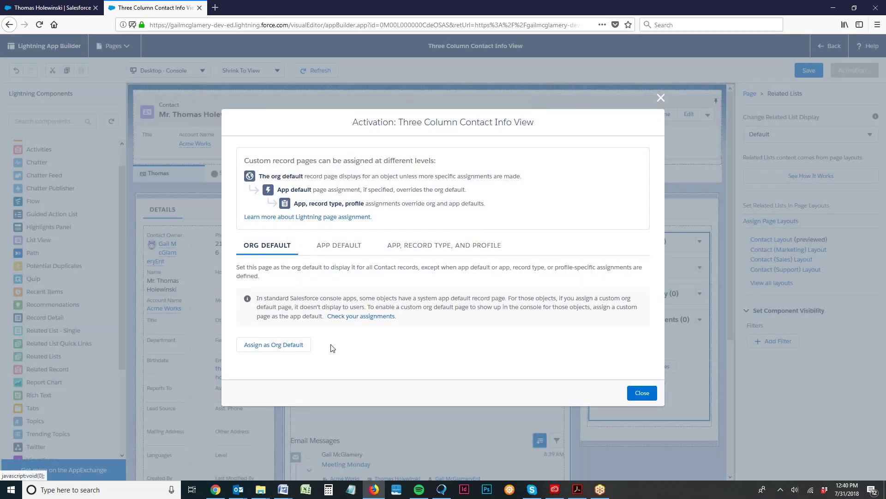
pyautogui.click(278, 349)
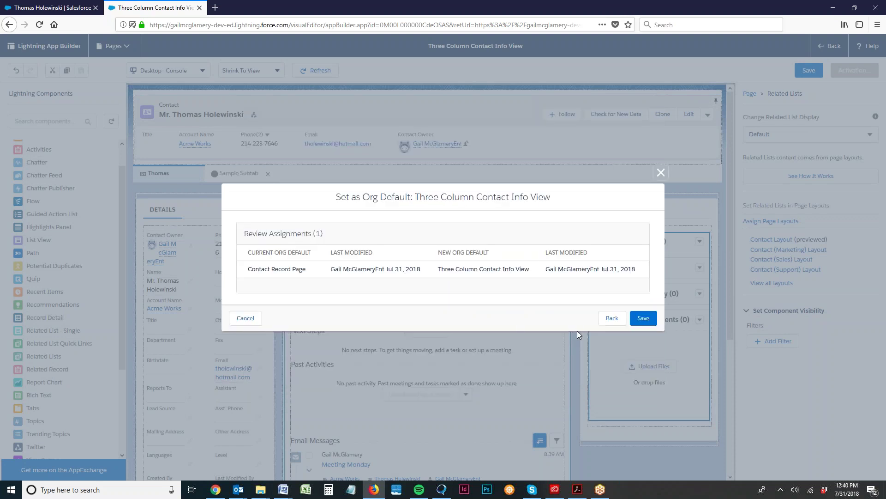
pyautogui.click(643, 317)
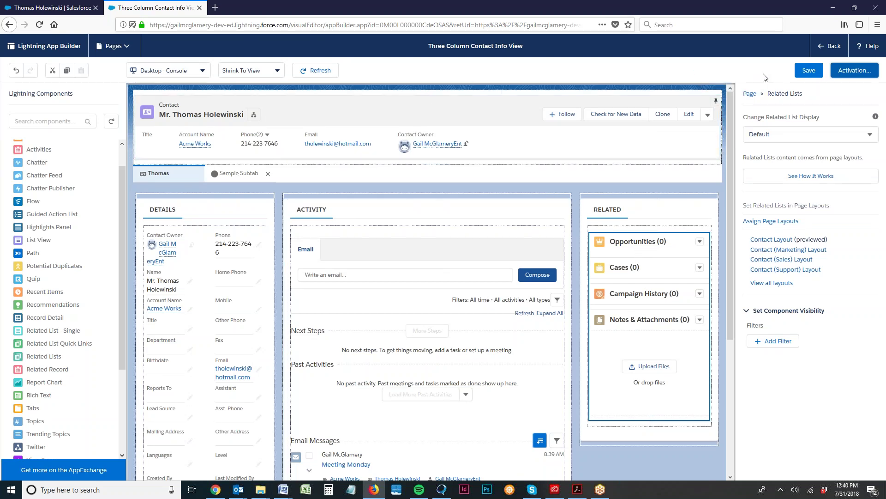
pyautogui.click(811, 73)
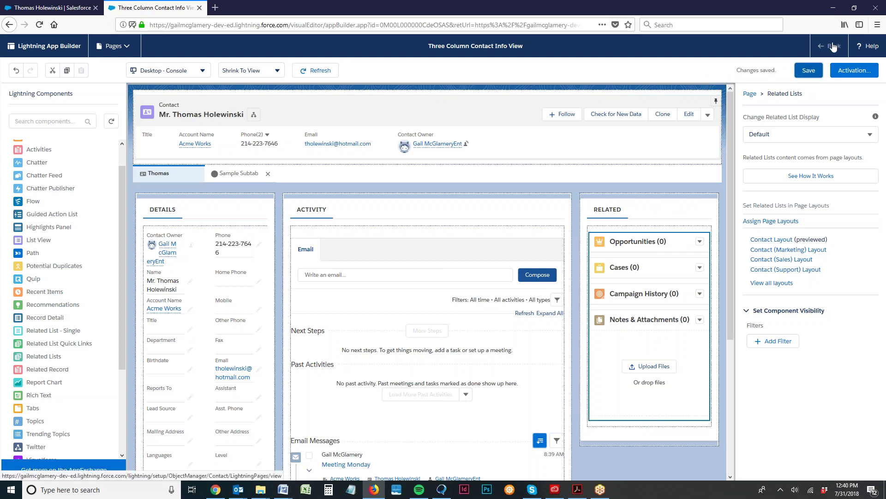
# - Return to the open contact record and reload it to check the new page layout
pyautogui.click(51, 9)
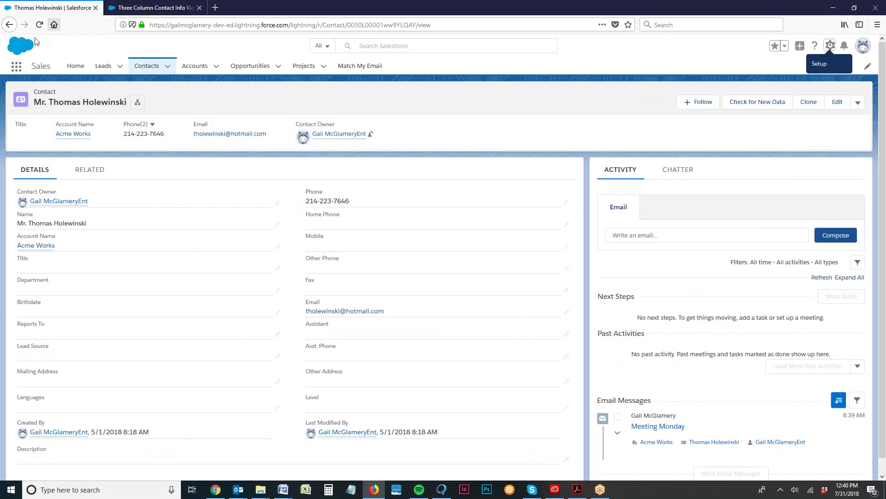
pyautogui.click(39, 25)
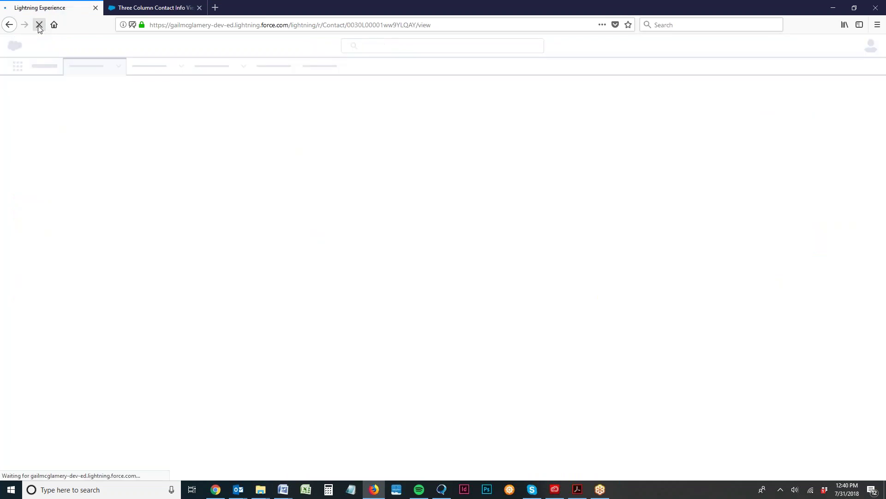